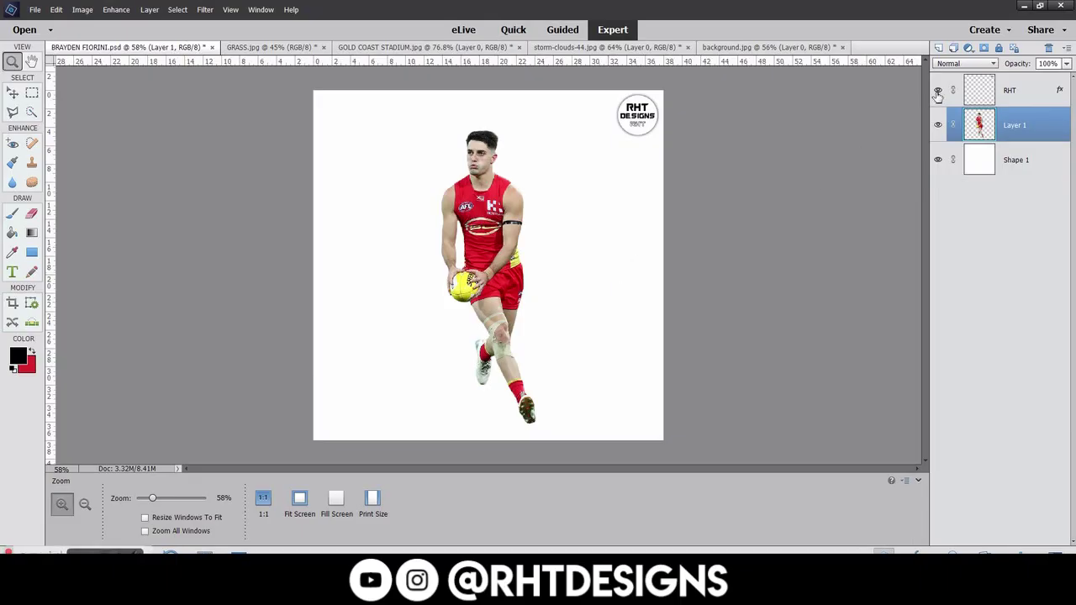
Step: Hide the RHT logo layer so only the footballer cut-out shows on white
{"action": "left_click", "coordinate": [939, 91]}
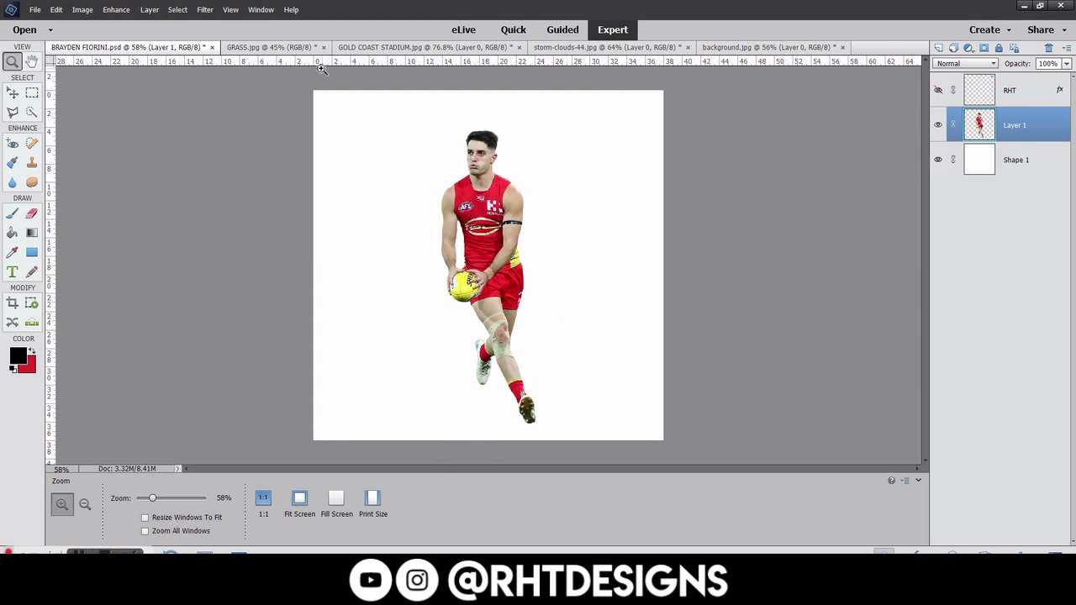
Step: Convert the GRASS.jpg background to a layer and place it beneath the player as Layer 2
{"action": "left_click", "coordinate": [274, 48]}
{"action": "key", "text": "v"}
{"action": "left_click", "coordinate": [445, 172]}
{"action": "key", "text": "Return"}
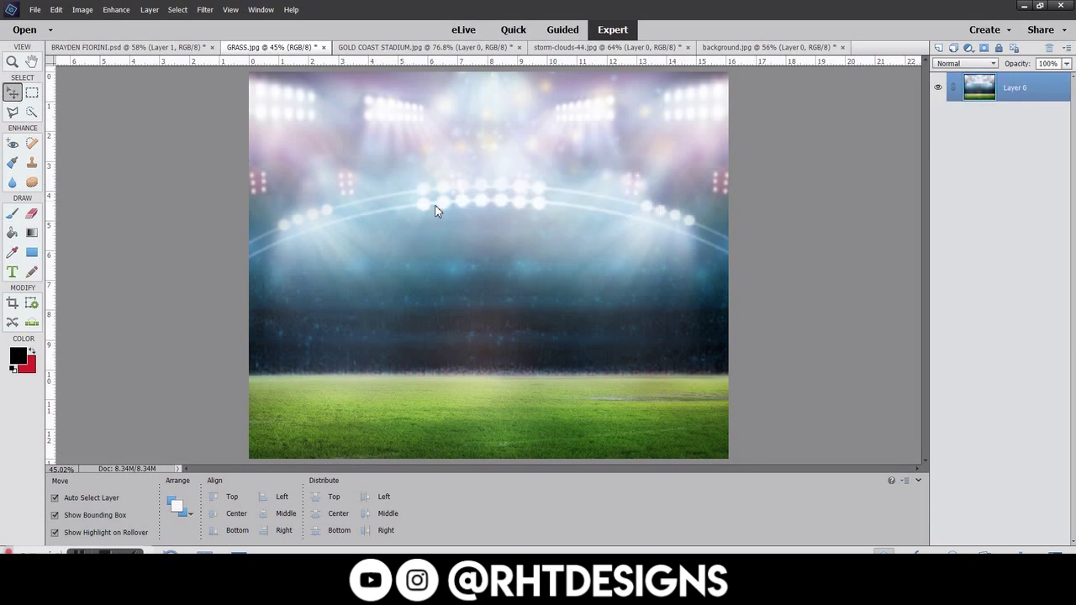
{"action": "left_click_drag", "start_coordinate": [436, 210], "coordinate": [711, 197]}
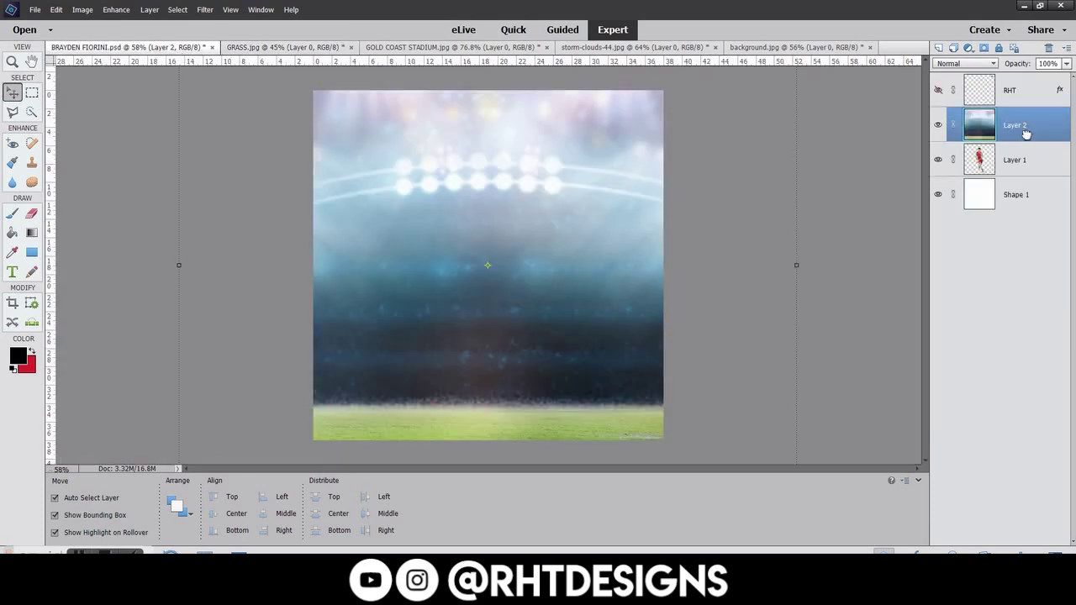
{"action": "left_click_drag", "start_coordinate": [1026, 135], "coordinate": [1021, 172]}
{"action": "left_click_drag", "start_coordinate": [575, 223], "coordinate": [581, 160]}
Step: Erase the stadium lights and dark band from the grass top with a 246 px eraser, fading to white
{"action": "key", "text": "e"}
{"action": "mouse_move", "coordinate": [412, 155]}
{"action": "left_mouse_down"}
{"action": "mouse_move", "coordinate": [653, 90]}
{"action": "mouse_move", "coordinate": [285, 280]}
{"action": "mouse_move", "coordinate": [701, 245]}
{"action": "mouse_move", "coordinate": [220, 264]}
{"action": "left_mouse_up"}
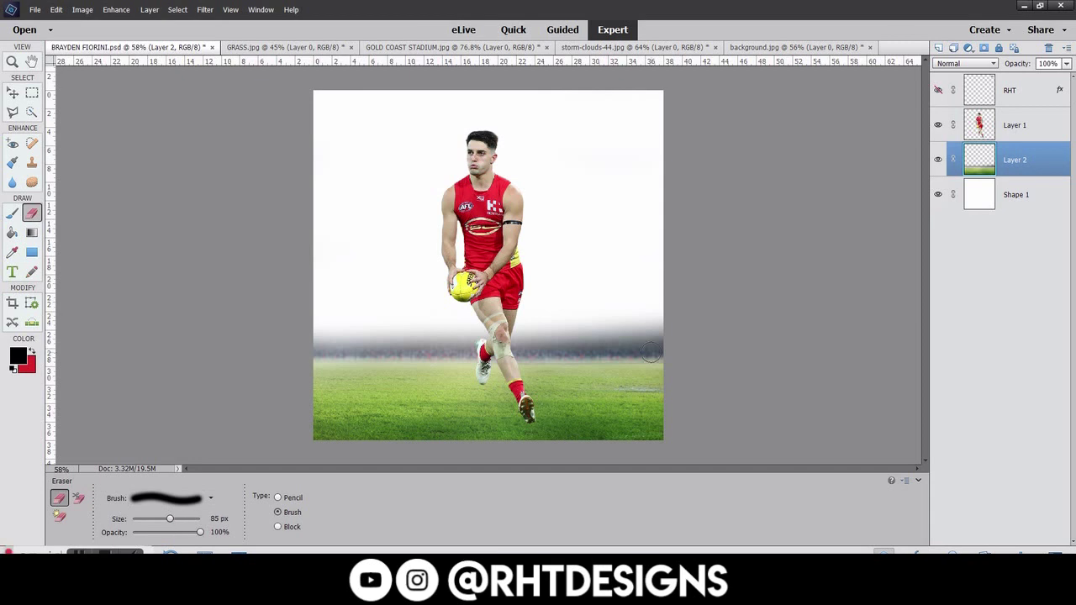
{"action": "mouse_move", "coordinate": [651, 353]}
{"action": "left_mouse_down"}
{"action": "mouse_move", "coordinate": [598, 327]}
{"action": "mouse_move", "coordinate": [653, 340]}
{"action": "mouse_move", "coordinate": [264, 344]}
{"action": "mouse_move", "coordinate": [634, 334]}
{"action": "mouse_move", "coordinate": [659, 346]}
{"action": "mouse_move", "coordinate": [369, 347]}
{"action": "left_mouse_up"}
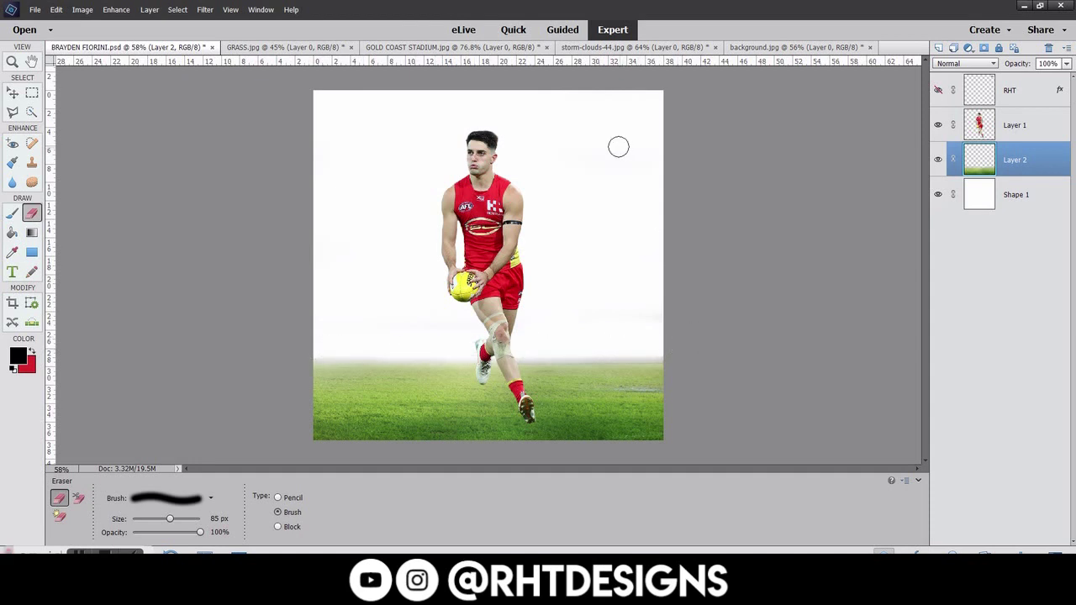
{"action": "left_click", "coordinate": [177, 522]}
{"action": "left_click", "coordinate": [609, 302]}
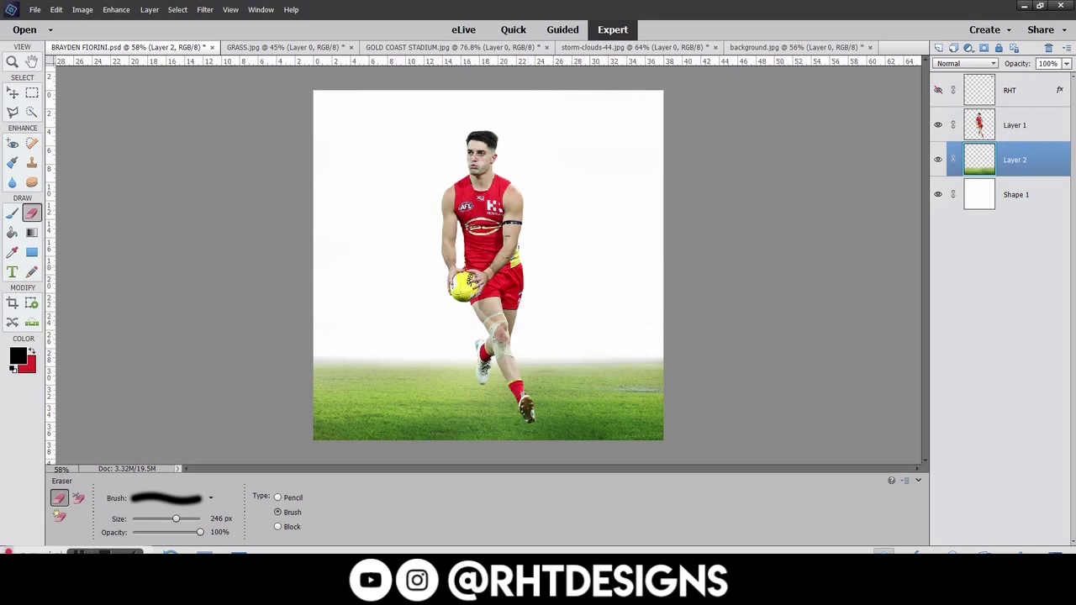
{"action": "left_click", "coordinate": [450, 47]}
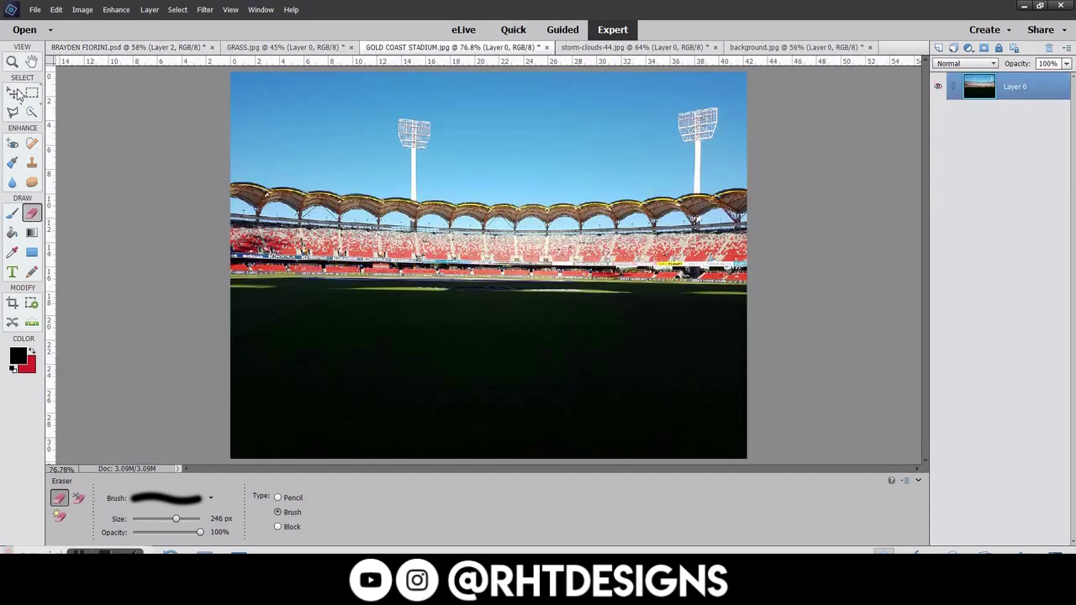
Step: Bring GOLD COAST STADIUM into the player file, scale it to about 86%, and place it below the grass
{"action": "key", "text": "v"}
{"action": "mouse_move", "coordinate": [453, 158]}
{"action": "left_mouse_down"}
{"action": "mouse_move", "coordinate": [190, 53]}
{"action": "mouse_move", "coordinate": [440, 216]}
{"action": "mouse_move", "coordinate": [288, 164]}
{"action": "left_mouse_up"}
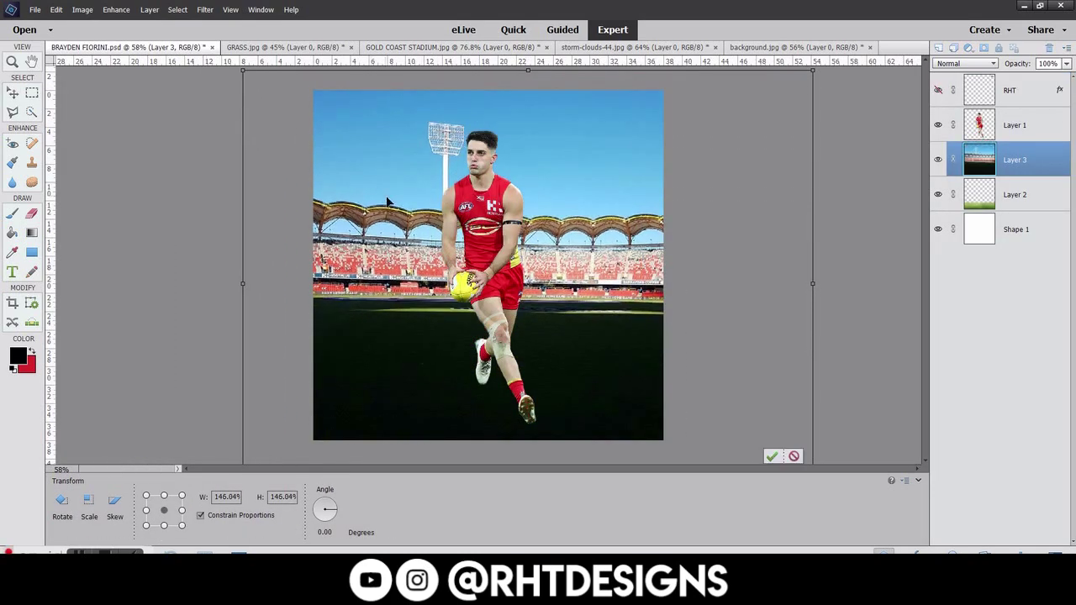
{"action": "mouse_move", "coordinate": [354, 252]}
{"action": "left_mouse_down"}
{"action": "mouse_move", "coordinate": [331, 265]}
{"action": "mouse_move", "coordinate": [347, 260]}
{"action": "left_mouse_up"}
{"action": "left_click", "coordinate": [703, 454]}
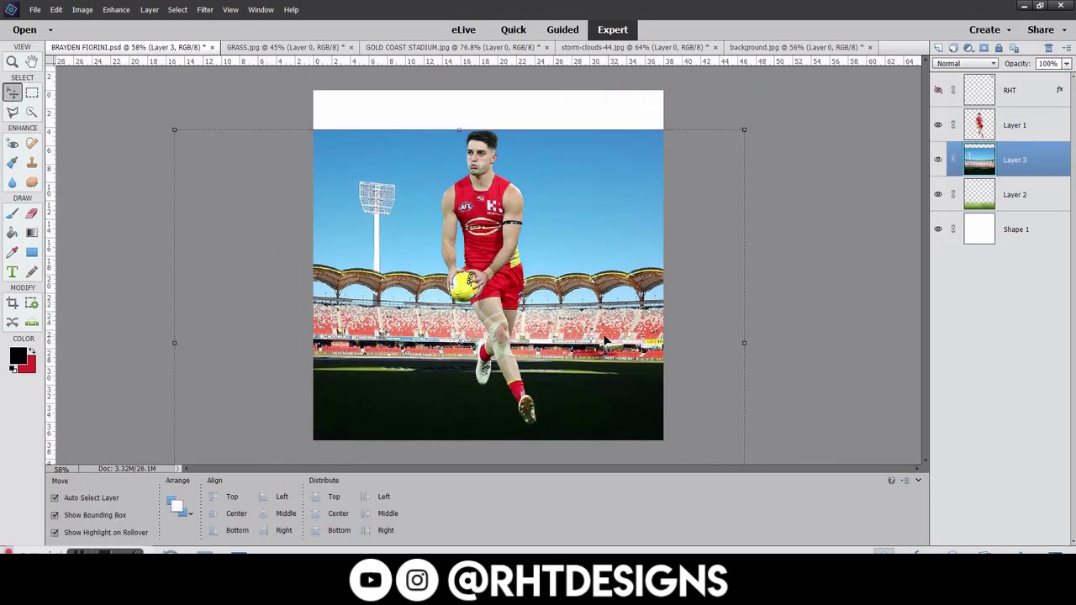
{"action": "left_click_drag", "start_coordinate": [1035, 171], "coordinate": [1034, 206]}
{"action": "mouse_move", "coordinate": [719, 154]}
{"action": "left_mouse_down"}
{"action": "mouse_move", "coordinate": [728, 131]}
{"action": "mouse_move", "coordinate": [689, 163]}
{"action": "left_mouse_up"}
{"action": "mouse_move", "coordinate": [680, 218]}
{"action": "left_mouse_down"}
{"action": "mouse_move", "coordinate": [632, 298]}
{"action": "mouse_move", "coordinate": [639, 312]}
{"action": "left_mouse_up"}
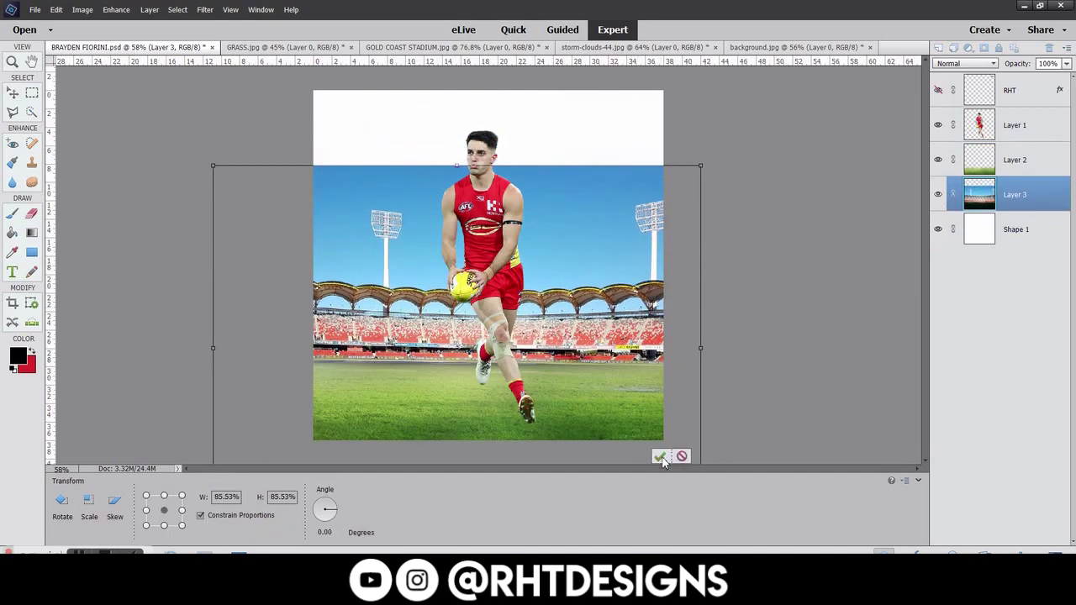
{"action": "left_click", "coordinate": [666, 459]}
Step: At 67% zoom, erase the stadium's blue sky to white with a 67 px eraser, then view the storm clouds
{"action": "left_click", "coordinate": [12, 62]}
{"action": "left_click", "coordinate": [463, 283]}
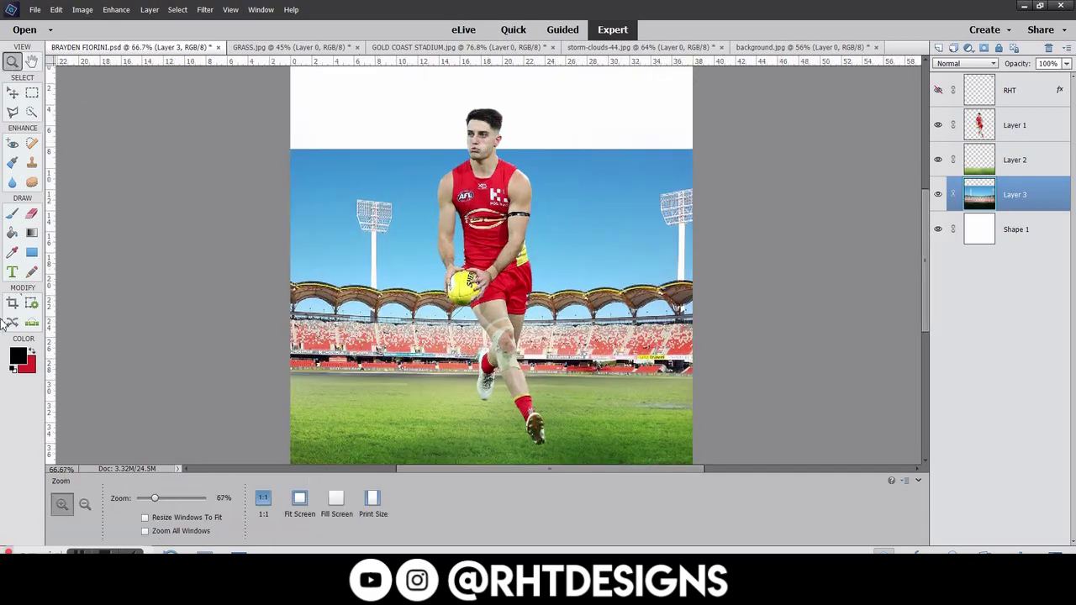
{"action": "left_click", "coordinate": [31, 213]}
{"action": "mouse_move", "coordinate": [342, 240]}
{"action": "left_mouse_down"}
{"action": "mouse_move", "coordinate": [439, 199]}
{"action": "mouse_move", "coordinate": [570, 196]}
{"action": "mouse_move", "coordinate": [336, 210]}
{"action": "left_mouse_up"}
{"action": "key", "text": "bracketleft"}
{"action": "key", "text": "bracketleft"}
{"action": "key", "text": "bracketleft"}
{"action": "key", "text": "bracketleft"}
{"action": "key", "text": "bracketleft"}
{"action": "key", "text": "bracketleft"}
{"action": "mouse_move", "coordinate": [435, 295]}
{"action": "left_mouse_down"}
{"action": "mouse_move", "coordinate": [411, 269]}
{"action": "mouse_move", "coordinate": [294, 266]}
{"action": "mouse_move", "coordinate": [684, 269]}
{"action": "mouse_move", "coordinate": [620, 250]}
{"action": "mouse_move", "coordinate": [653, 256]}
{"action": "mouse_move", "coordinate": [558, 281]}
{"action": "mouse_move", "coordinate": [277, 272]}
{"action": "left_mouse_up"}
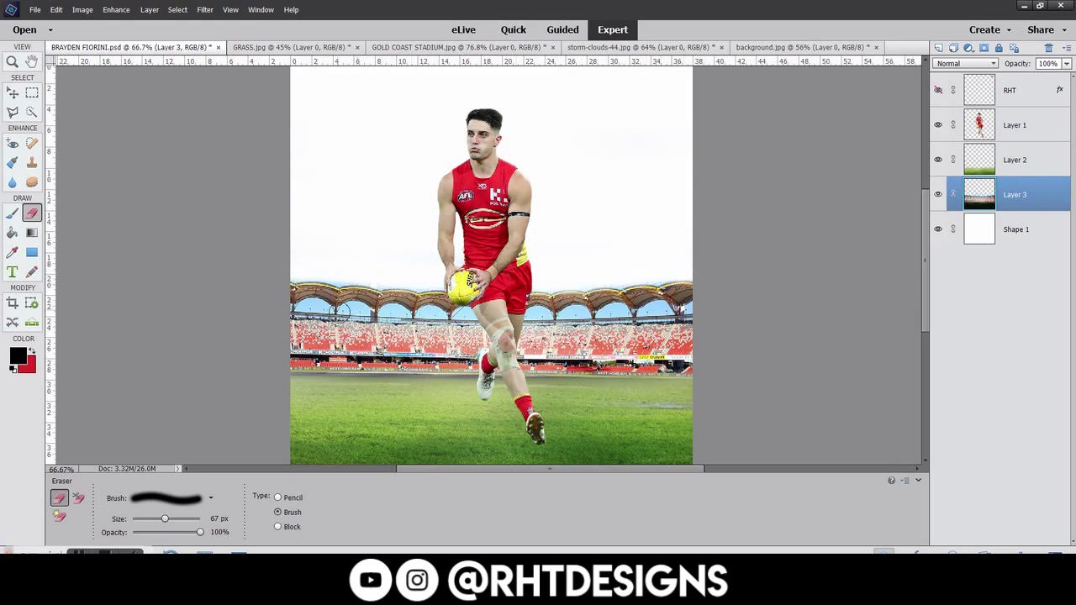
{"action": "mouse_move", "coordinate": [318, 320]}
{"action": "left_mouse_down"}
{"action": "mouse_move", "coordinate": [309, 311]}
{"action": "mouse_move", "coordinate": [701, 313]}
{"action": "left_mouse_up"}
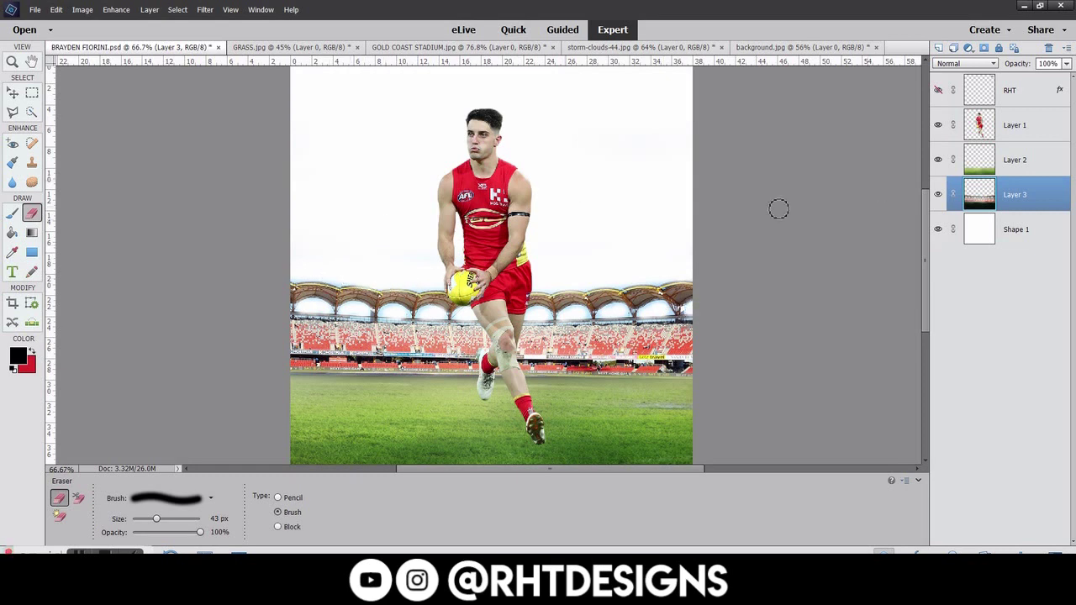
{"action": "left_click", "coordinate": [639, 47]}
{"action": "left_click", "coordinate": [13, 92]}
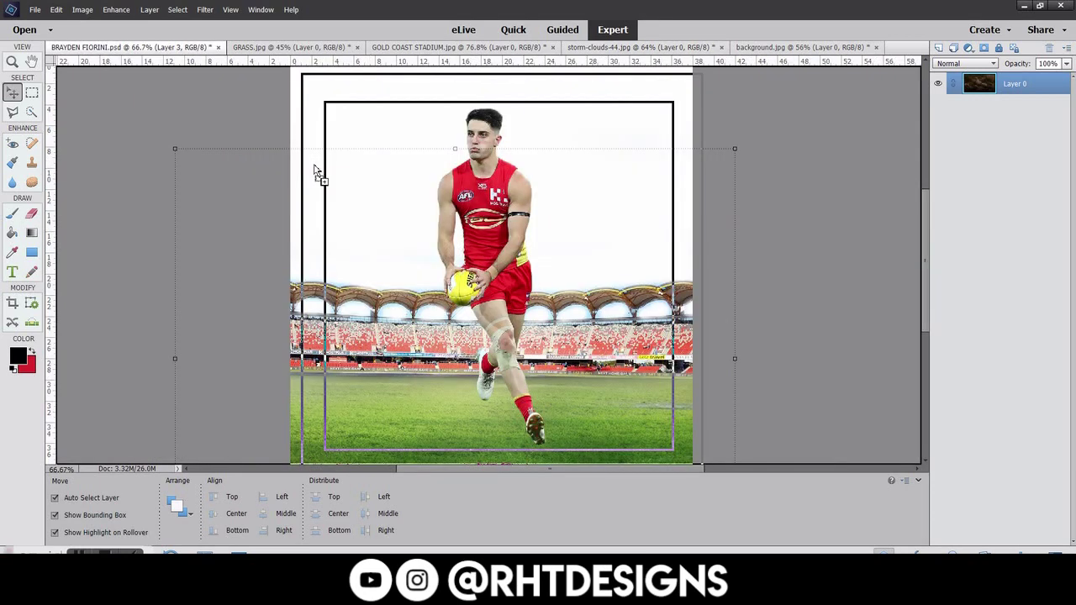
Step: Bring the storm clouds into the player file, scale them to about 107%, and place them below the stadium
{"action": "left_click_drag", "start_coordinate": [156, 48], "coordinate": [315, 174]}
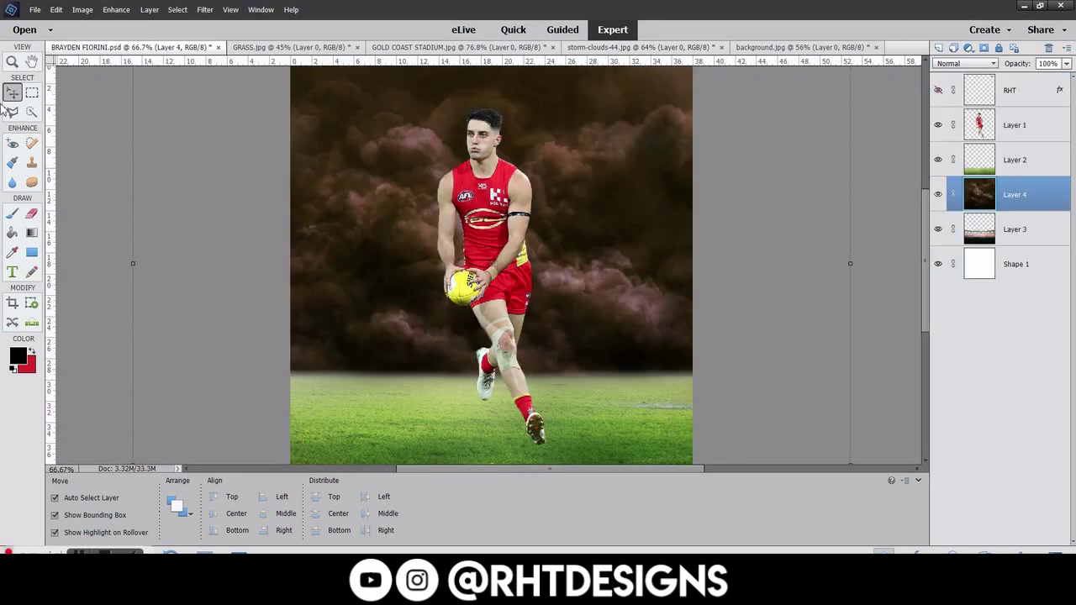
{"action": "key", "text": "z"}
{"action": "left_click", "coordinate": [151, 499]}
{"action": "key", "text": "v"}
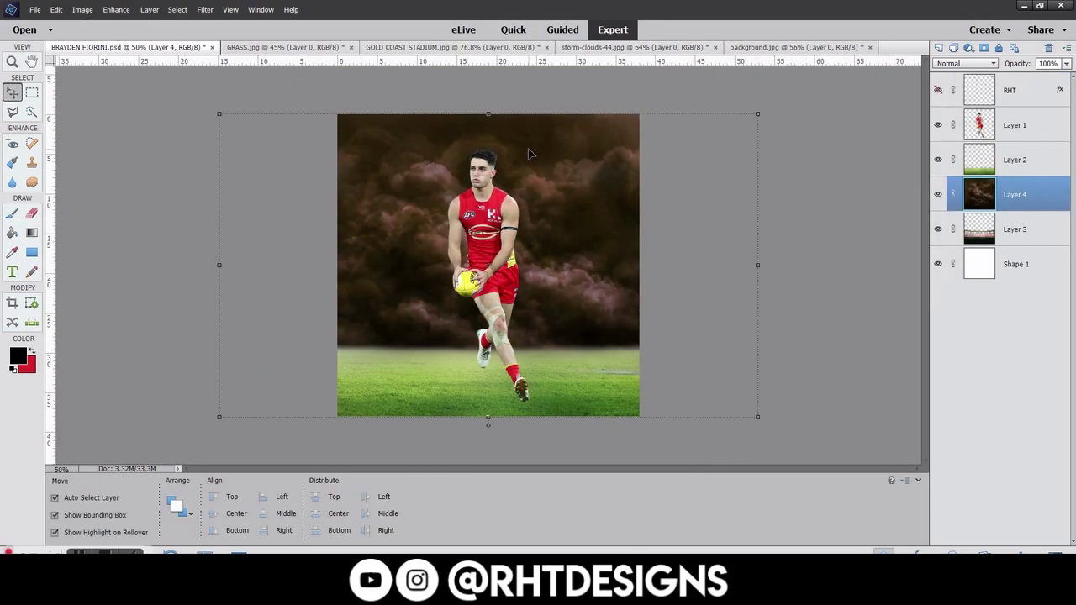
{"action": "left_click_drag", "start_coordinate": [219, 115], "coordinate": [184, 92]}
{"action": "left_click_drag", "start_coordinate": [561, 191], "coordinate": [579, 202]}
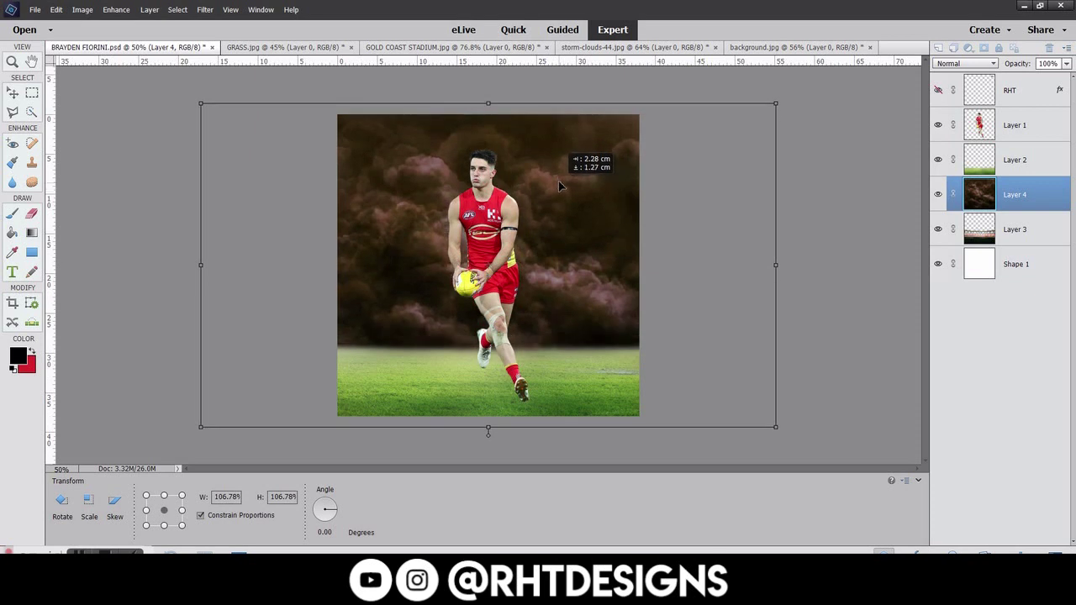
{"action": "left_click", "coordinate": [738, 435]}
{"action": "mouse_move", "coordinate": [1015, 195]}
{"action": "left_mouse_down"}
{"action": "mouse_move", "coordinate": [1038, 252]}
{"action": "mouse_move", "coordinate": [1020, 196]}
{"action": "left_mouse_up"}
Step: Duplicate the storm-clouds layer
{"action": "right_click", "coordinate": [1038, 252]}
{"action": "left_click", "coordinate": [1007, 234]}
{"action": "left_click", "coordinate": [637, 181]}
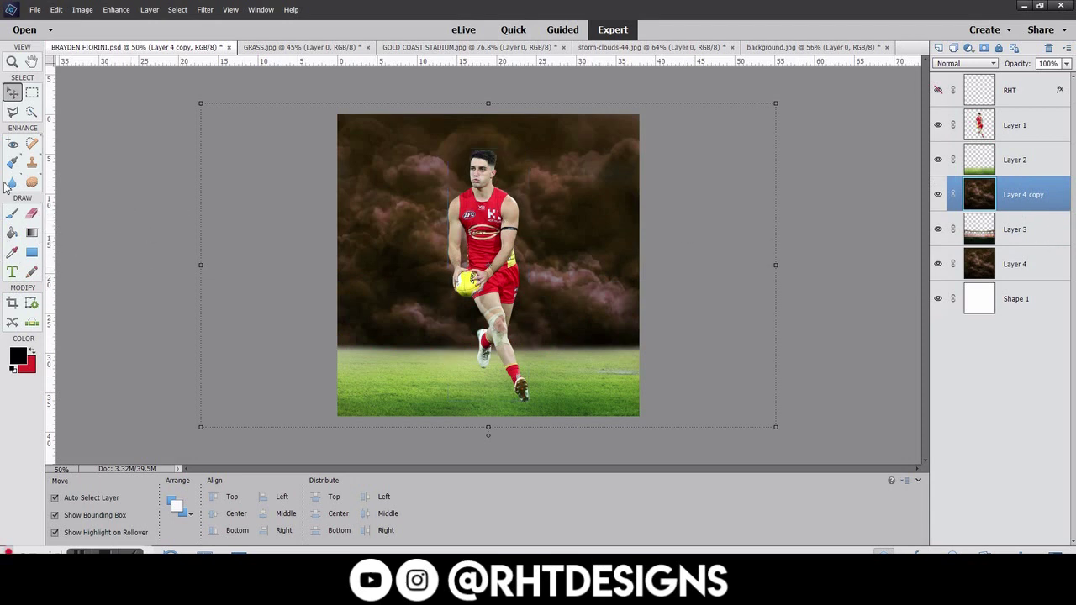
Step: Set the stadium Layer 3 to 60% opacity and the Layer 4 copy clouds to 100% opacity
{"action": "left_click", "coordinate": [32, 212]}
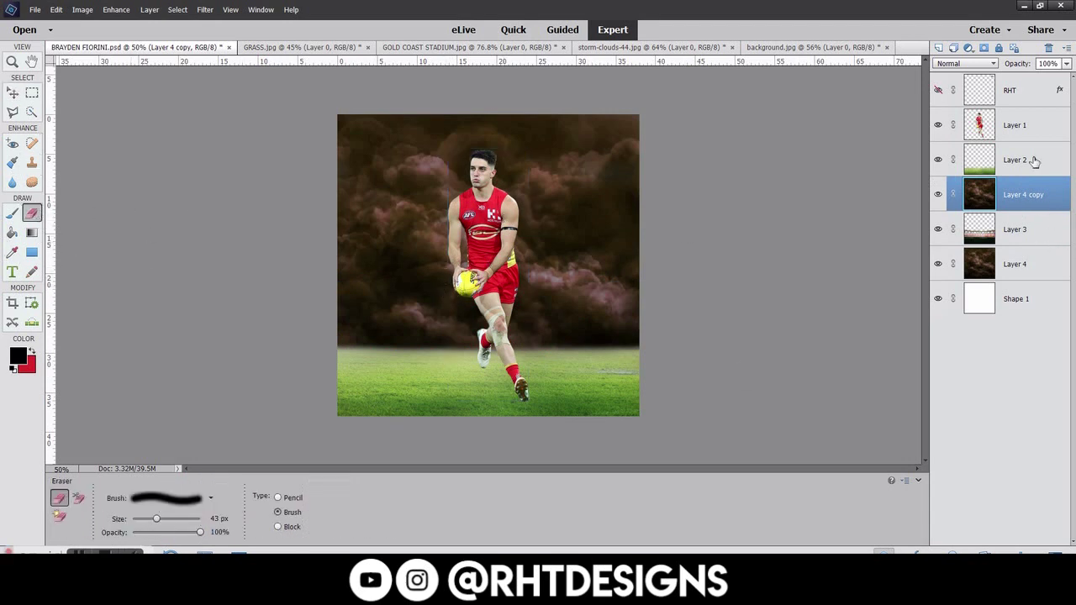
{"action": "type", "text": "90"}
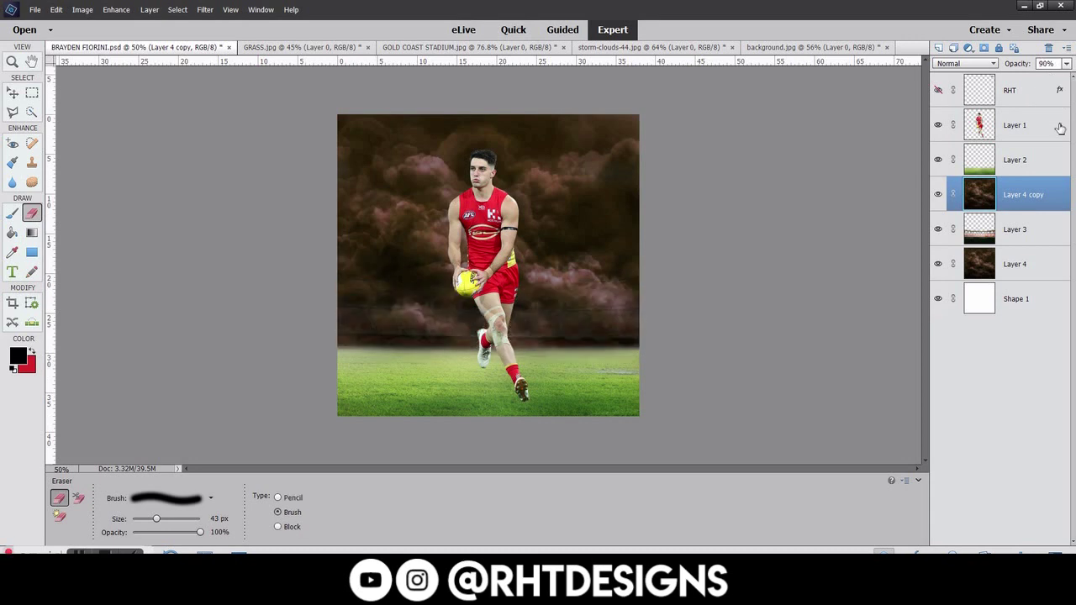
{"action": "left_click", "coordinate": [1021, 228]}
{"action": "type", "text": "60"}
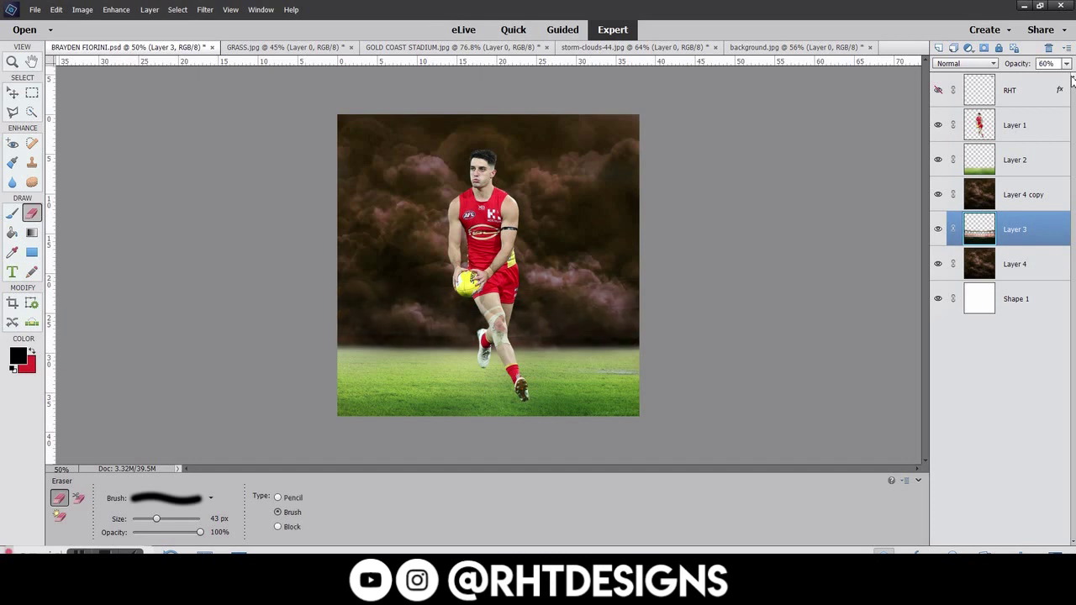
{"action": "left_click", "coordinate": [1025, 195]}
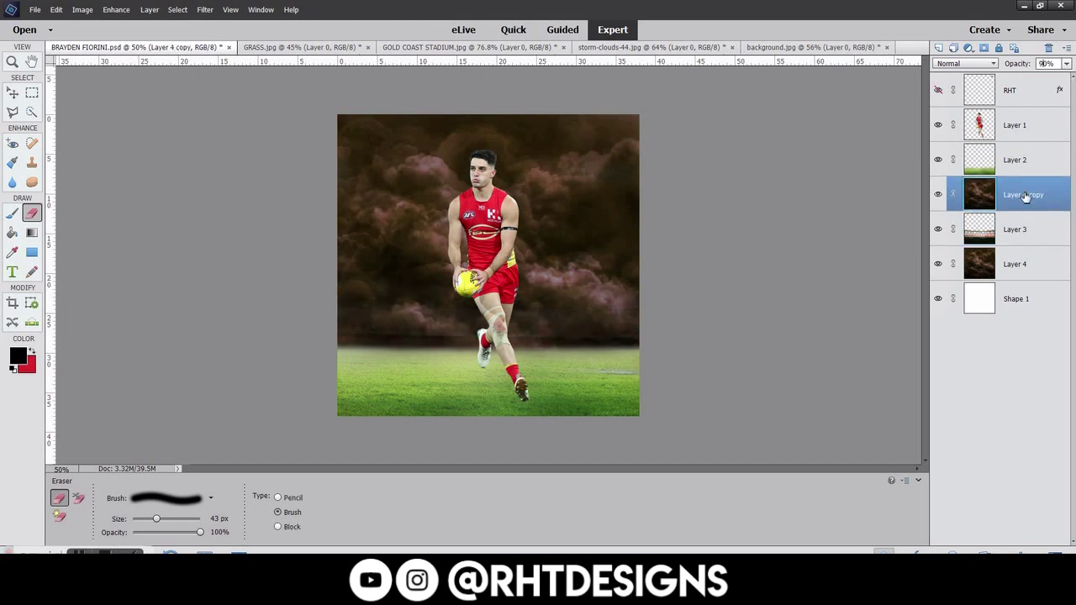
{"action": "type", "text": "100"}
{"action": "type", "text": "90"}
{"action": "left_click", "coordinate": [1017, 237]}
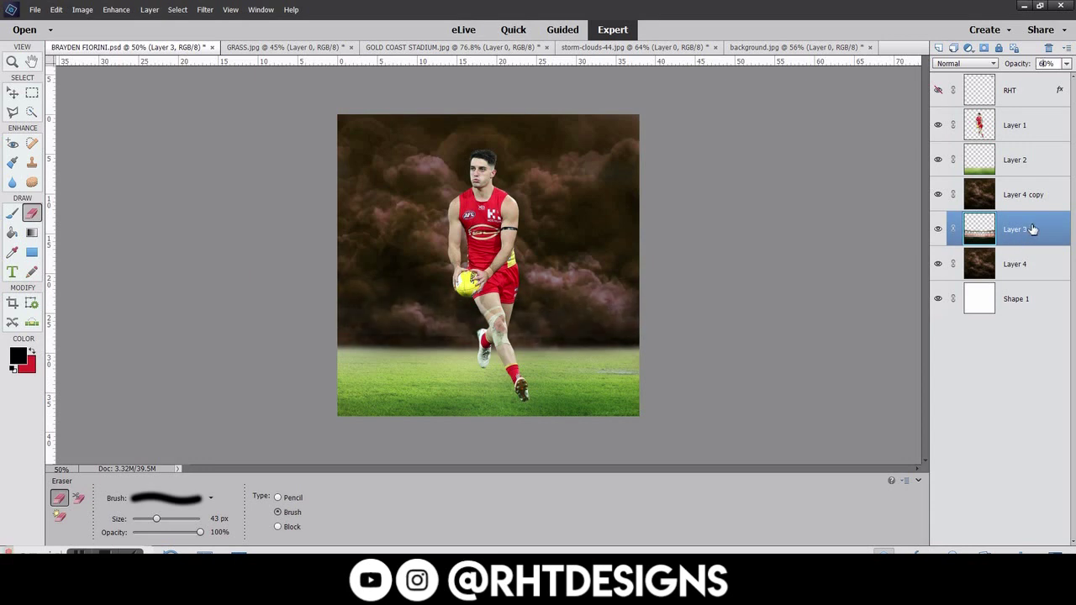
{"action": "left_click", "coordinate": [635, 47]}
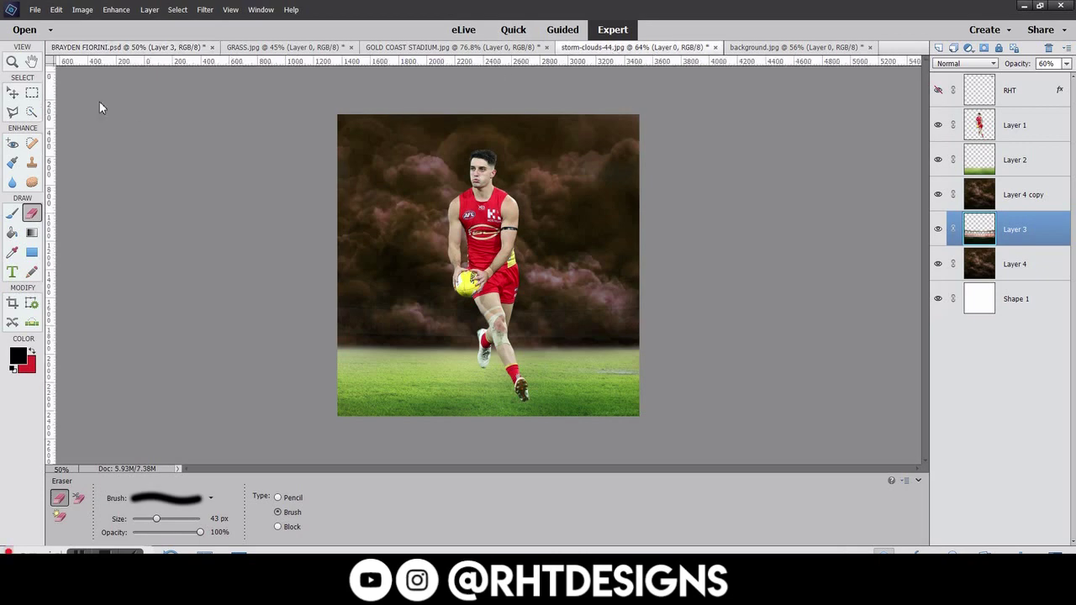
Step: Add another storm-clouds copy as Layer 5, stacked just above the player layer
{"action": "left_click", "coordinate": [12, 92]}
{"action": "mouse_move", "coordinate": [344, 118]}
{"action": "left_mouse_down"}
{"action": "mouse_move", "coordinate": [186, 67]}
{"action": "mouse_move", "coordinate": [378, 206]}
{"action": "left_mouse_up"}
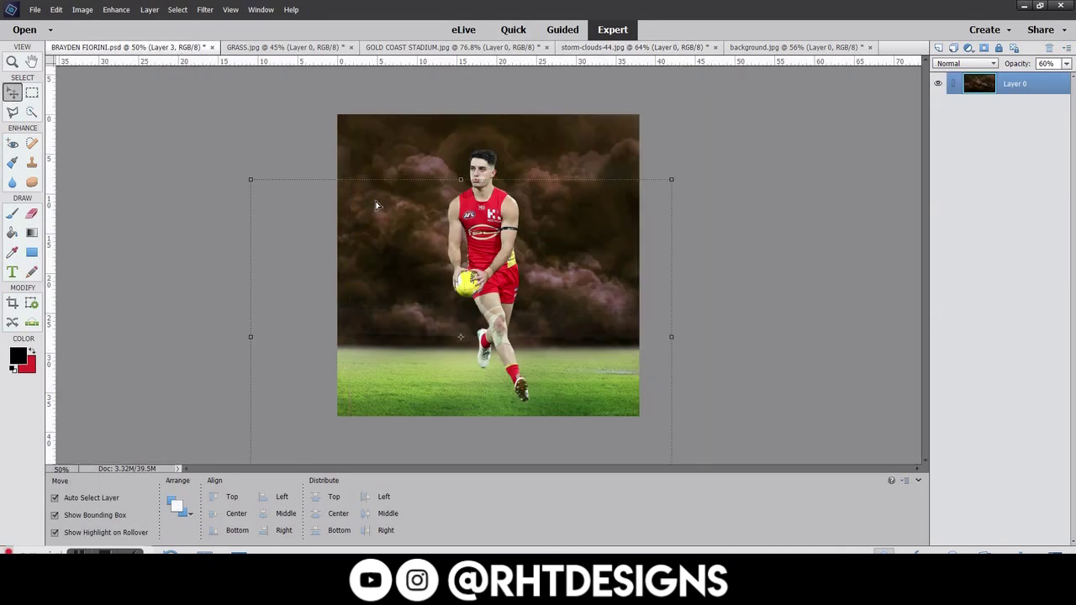
{"action": "mouse_move", "coordinate": [1027, 230]}
{"action": "left_mouse_down"}
{"action": "mouse_move", "coordinate": [1025, 93]}
{"action": "mouse_move", "coordinate": [1024, 107]}
{"action": "left_mouse_up"}
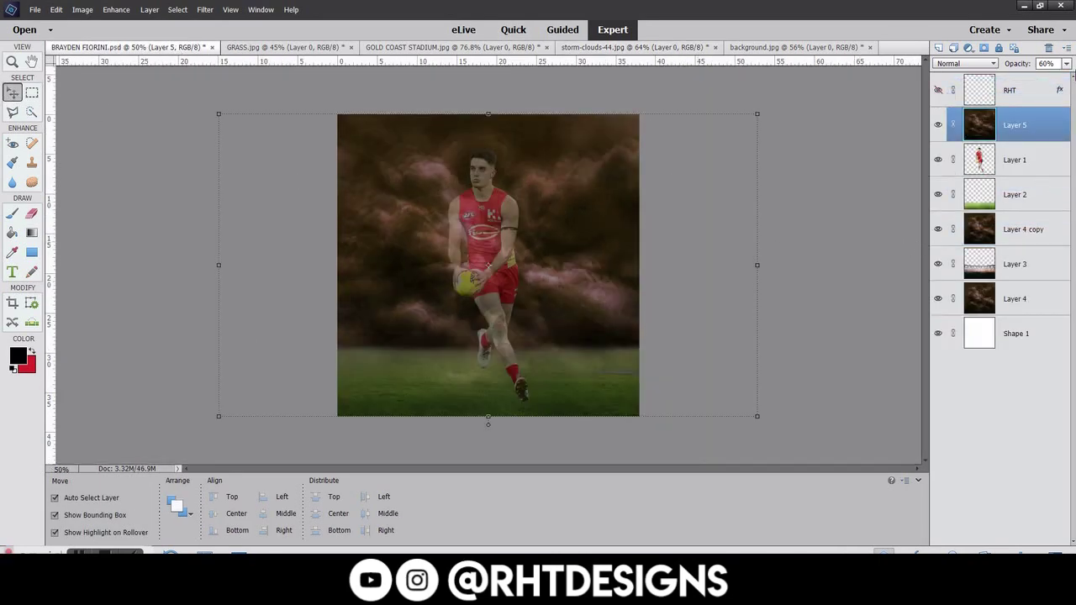
{"action": "type", "text": "100"}
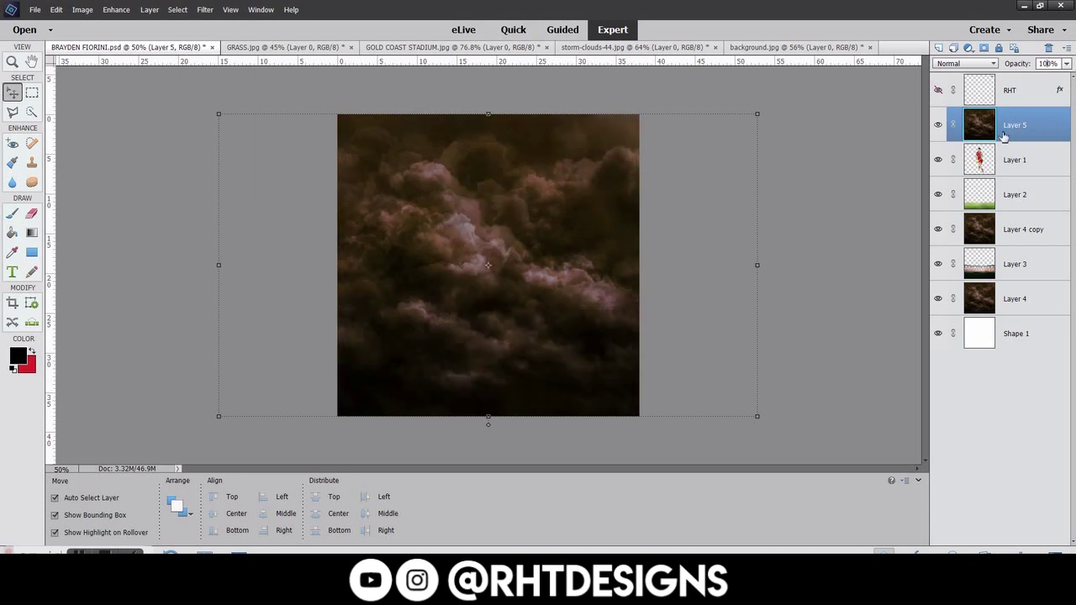
{"action": "mouse_move", "coordinate": [1011, 137]}
{"action": "left_mouse_down"}
{"action": "mouse_move", "coordinate": [1032, 159]}
{"action": "mouse_move", "coordinate": [930, 165]}
{"action": "left_mouse_up"}
Step: Set the new cloud layer to 70% opacity and shift it lower on the canvas
{"action": "left_click", "coordinate": [32, 213]}
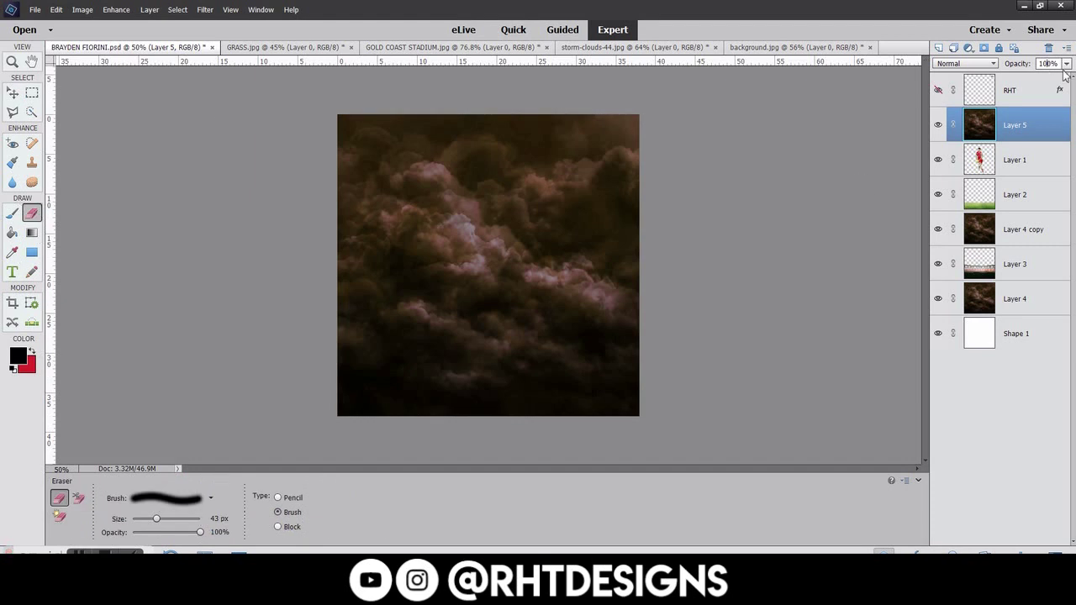
{"action": "type", "text": "60"}
{"action": "type", "text": "70"}
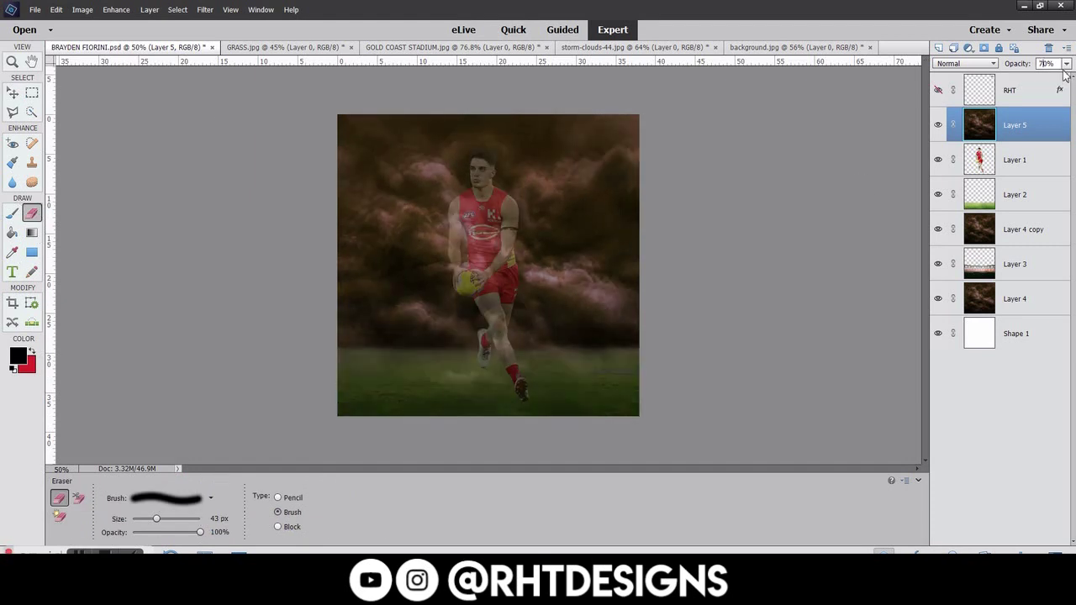
{"action": "left_click", "coordinate": [13, 93]}
{"action": "left_click_drag", "start_coordinate": [566, 246], "coordinate": [558, 277]}
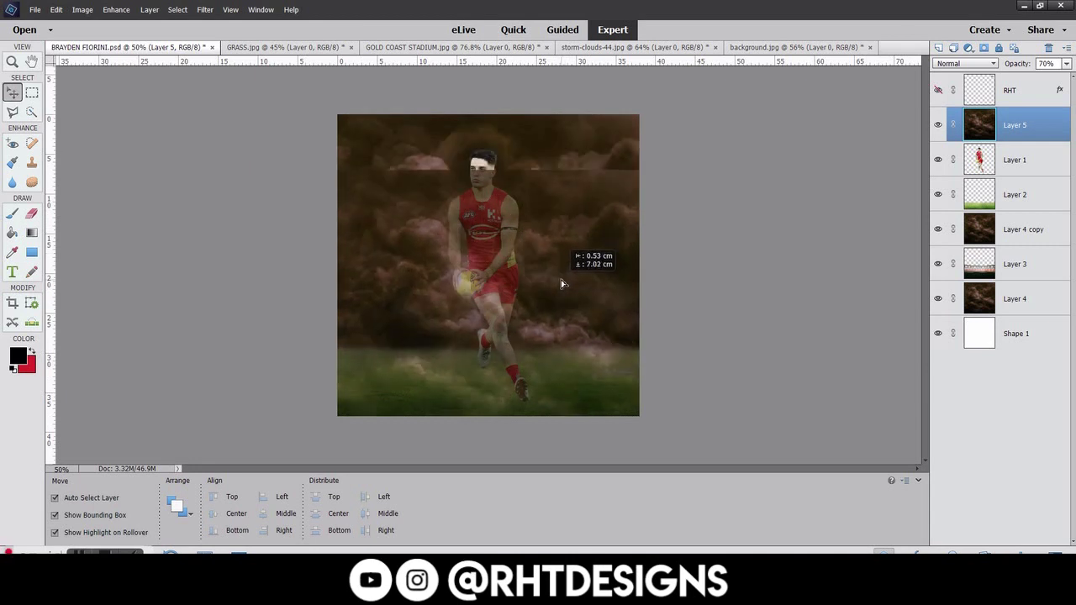
Step: Erase the clouds covering the player with a 165 px eraser, then set the layer to 80% opacity
{"action": "left_click", "coordinate": [31, 215]}
{"action": "left_click_drag", "start_coordinate": [171, 521], "coordinate": [175, 519]}
{"action": "mouse_move", "coordinate": [370, 219]}
{"action": "left_mouse_down"}
{"action": "mouse_move", "coordinate": [593, 249]}
{"action": "mouse_move", "coordinate": [588, 274]}
{"action": "left_mouse_up"}
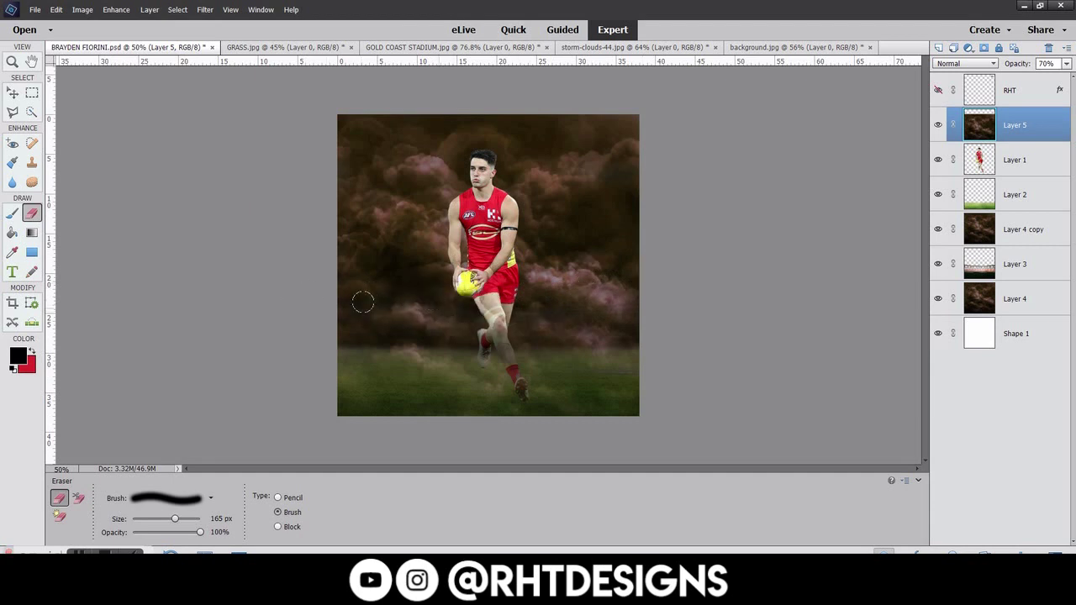
{"action": "left_click_drag", "start_coordinate": [363, 302], "coordinate": [598, 306]}
{"action": "left_click_drag", "start_coordinate": [583, 195], "coordinate": [643, 164]}
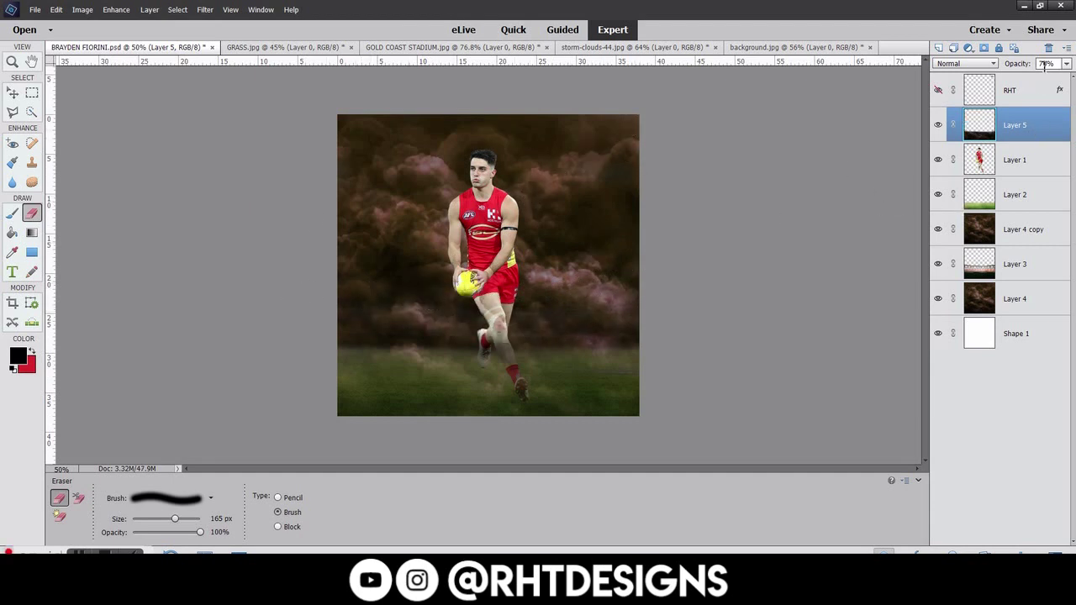
{"action": "type", "text": "80"}
{"action": "key", "text": "Return"}
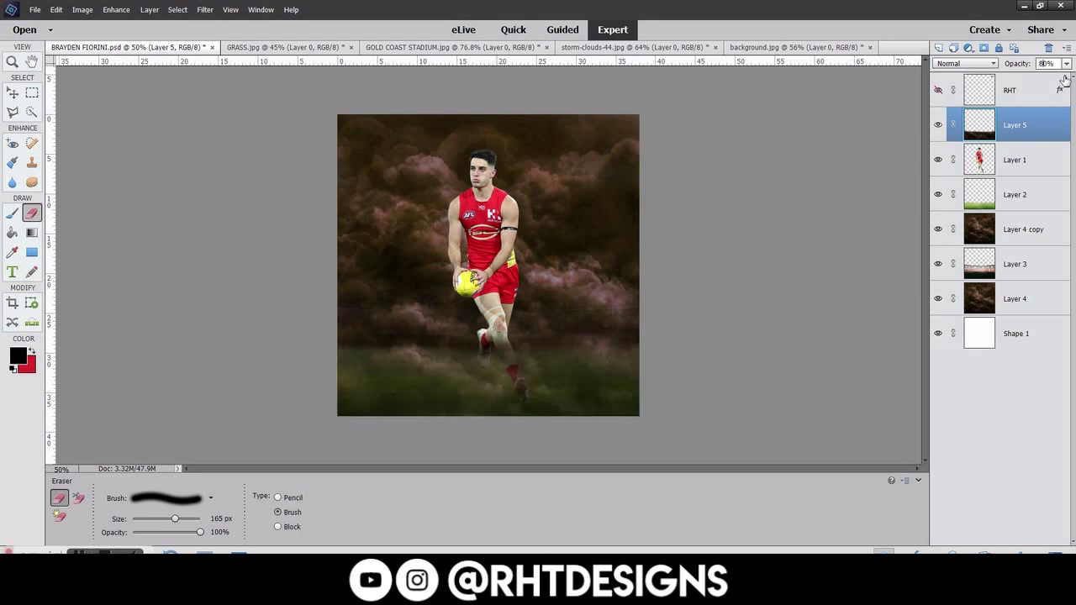
Step: Add the background.jpg speckled texture as a new top layer at 40% opacity
{"action": "left_click", "coordinate": [13, 94]}
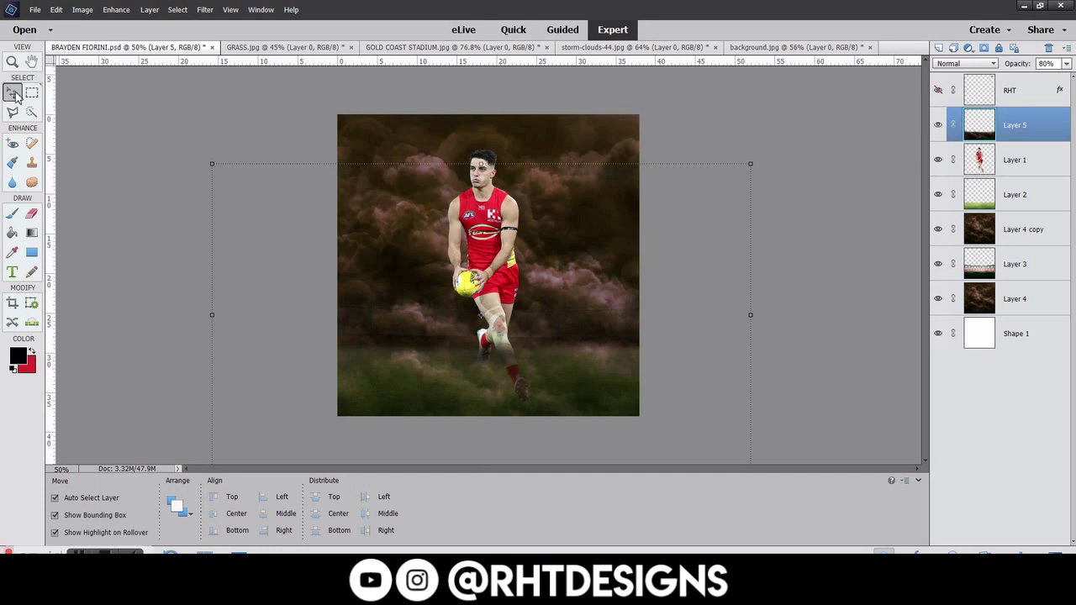
{"action": "left_click", "coordinate": [31, 95]}
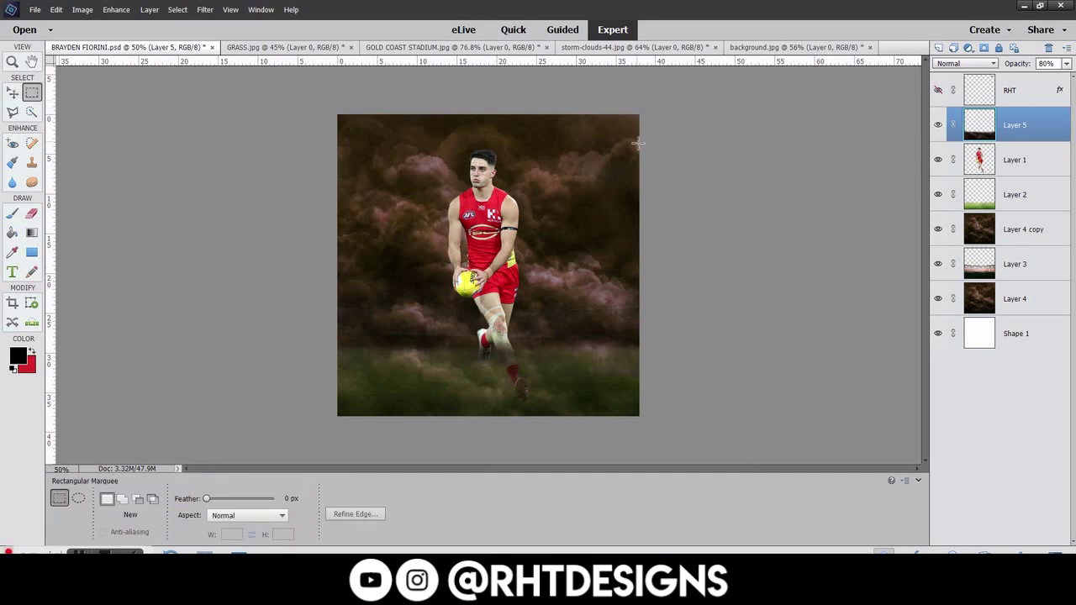
{"action": "left_click", "coordinate": [774, 47]}
{"action": "key", "text": "v"}
{"action": "mouse_move", "coordinate": [312, 140]}
{"action": "left_mouse_down"}
{"action": "mouse_move", "coordinate": [196, 46]}
{"action": "mouse_move", "coordinate": [339, 116]}
{"action": "left_mouse_up"}
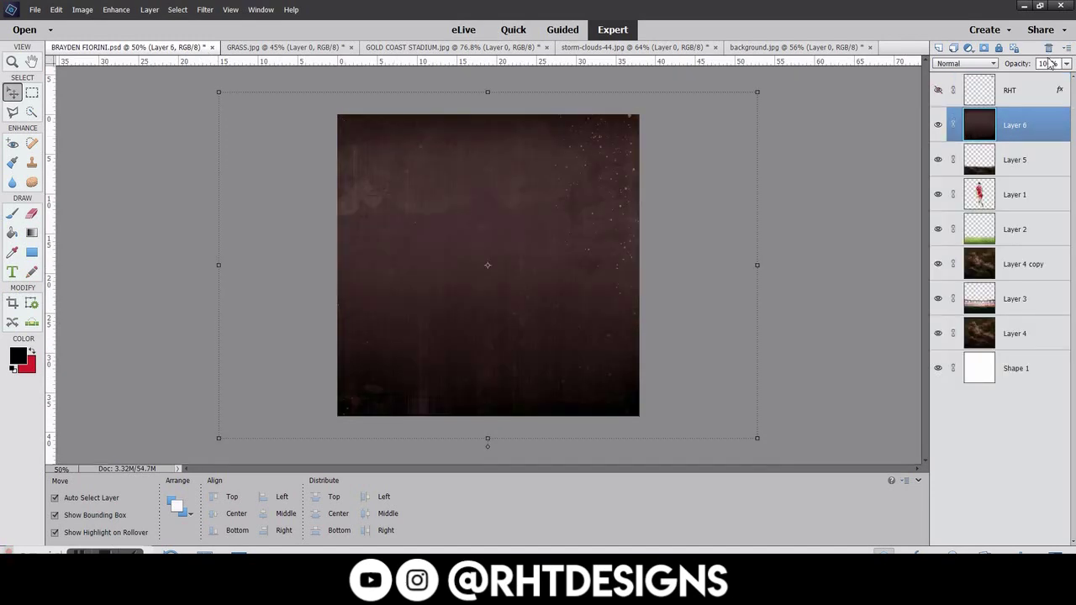
{"action": "type", "text": "40"}
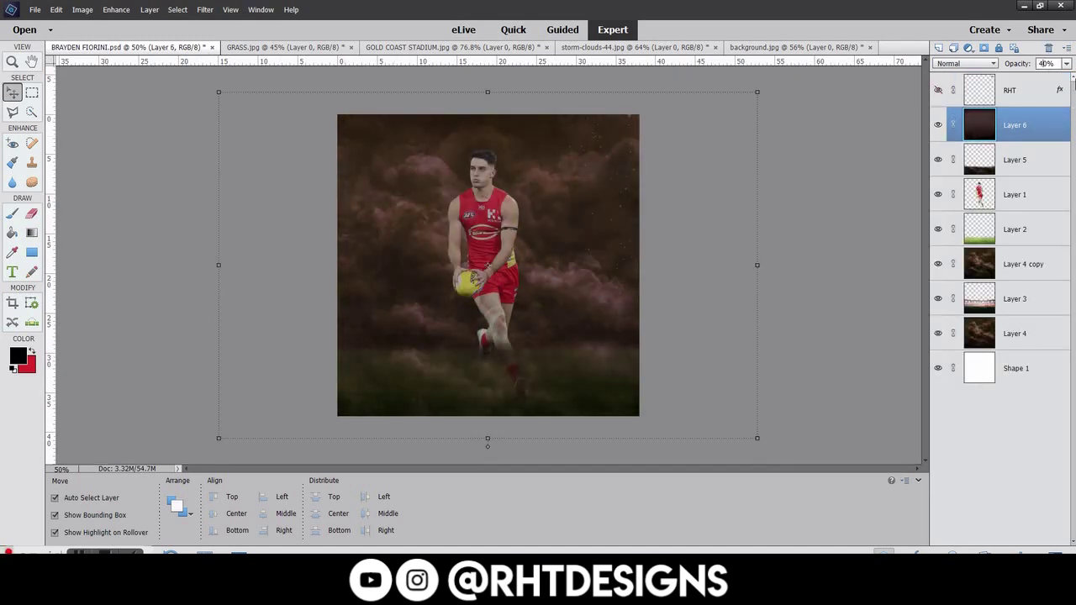
{"action": "key", "text": "Return"}
Step: Clip a Brightness/Contrast adjustment layer to the player's Layer 1 with brightness at -46
{"action": "left_click", "coordinate": [34, 96]}
{"action": "left_click", "coordinate": [1022, 194]}
{"action": "left_click", "coordinate": [969, 48]}
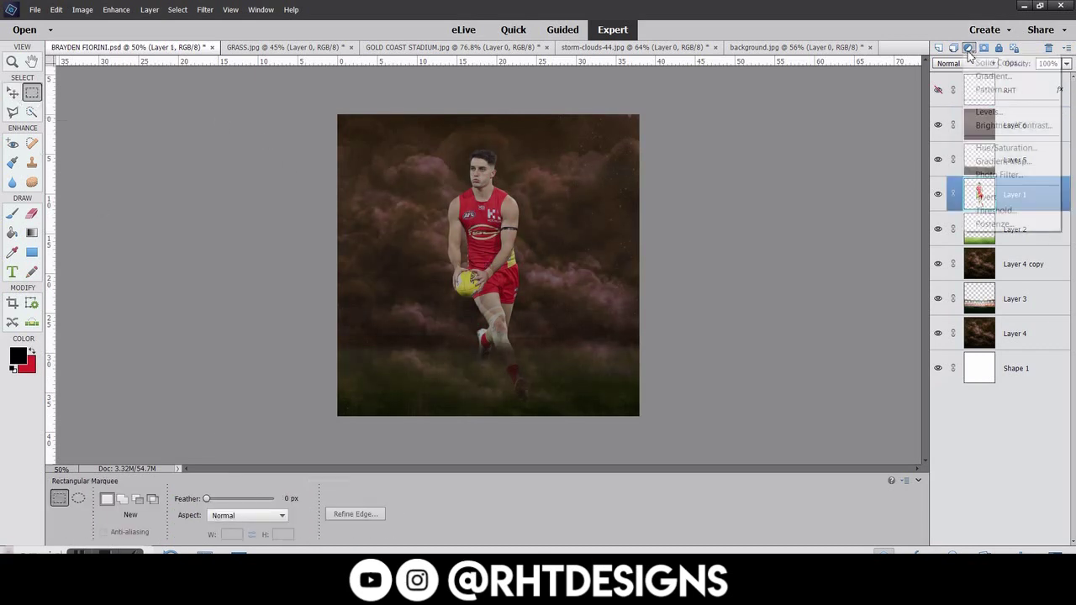
{"action": "left_click", "coordinate": [995, 126]}
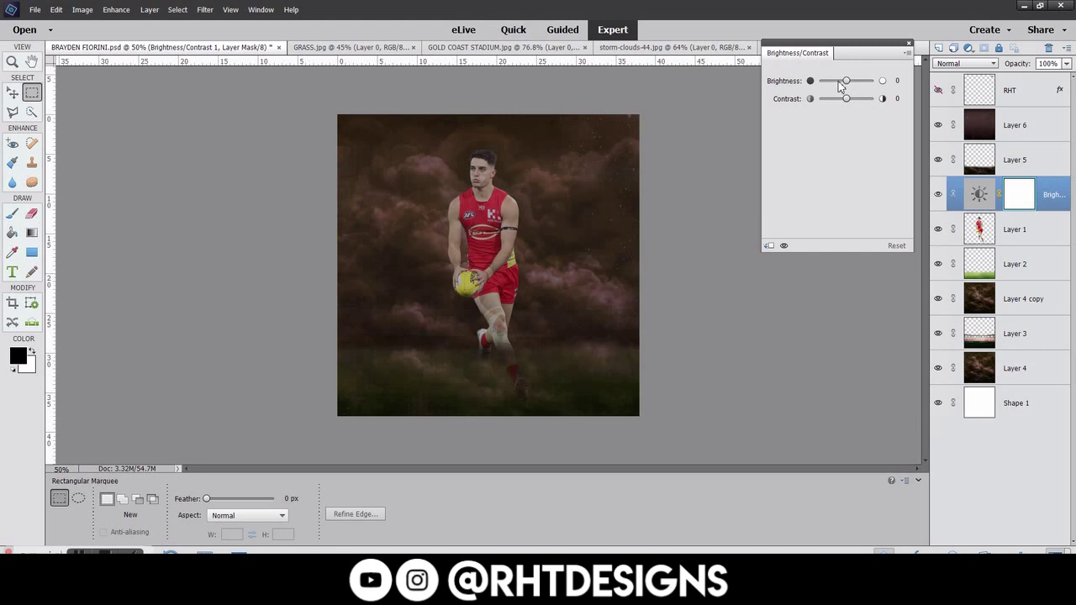
{"action": "left_click", "coordinate": [771, 246]}
{"action": "left_click_drag", "start_coordinate": [831, 85], "coordinate": [839, 86]}
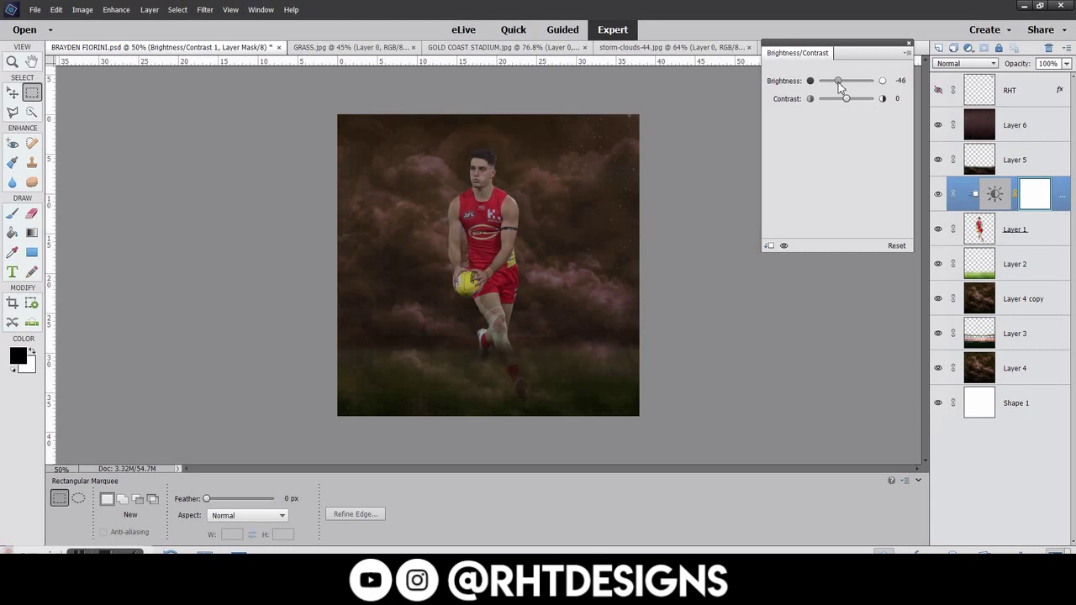
{"action": "left_click", "coordinate": [908, 44]}
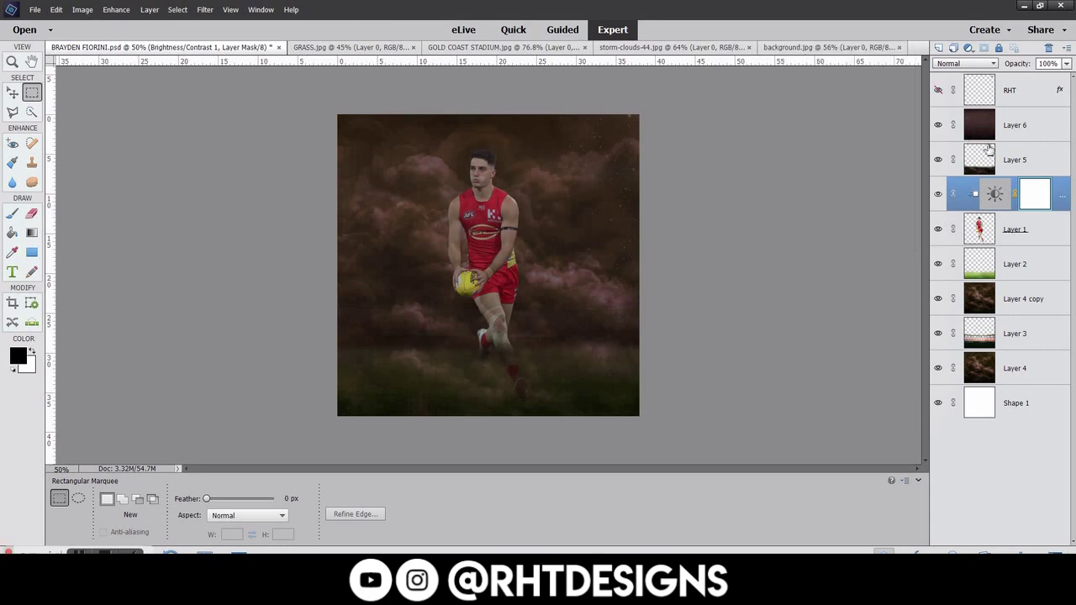